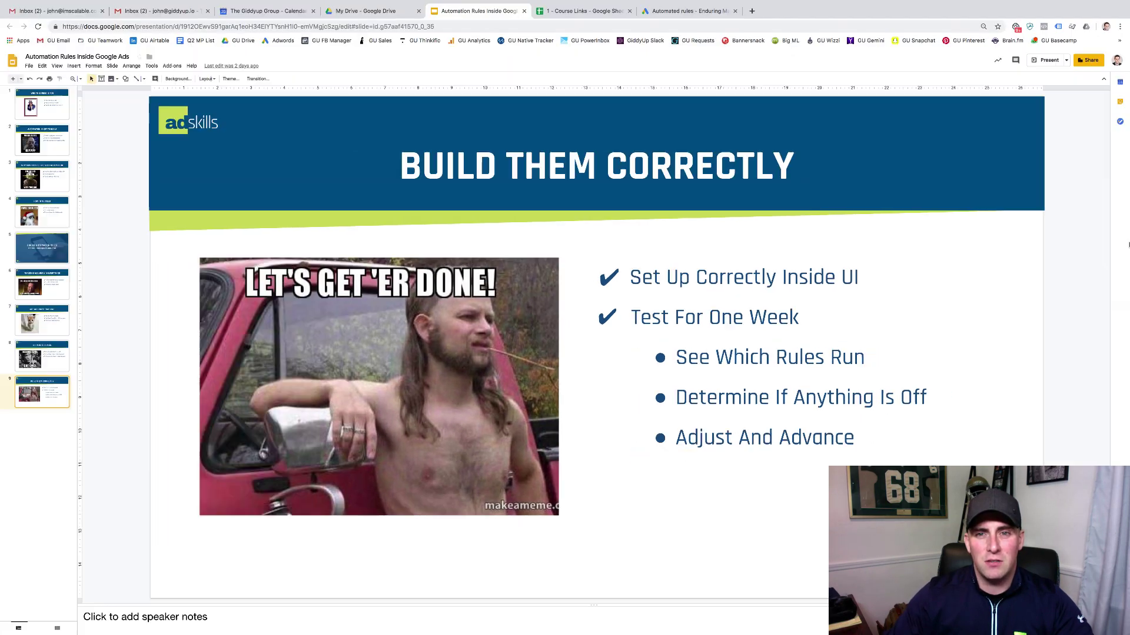
Switch from Google Slides to the Google Ads Automated rules browser tab
click(695, 11)
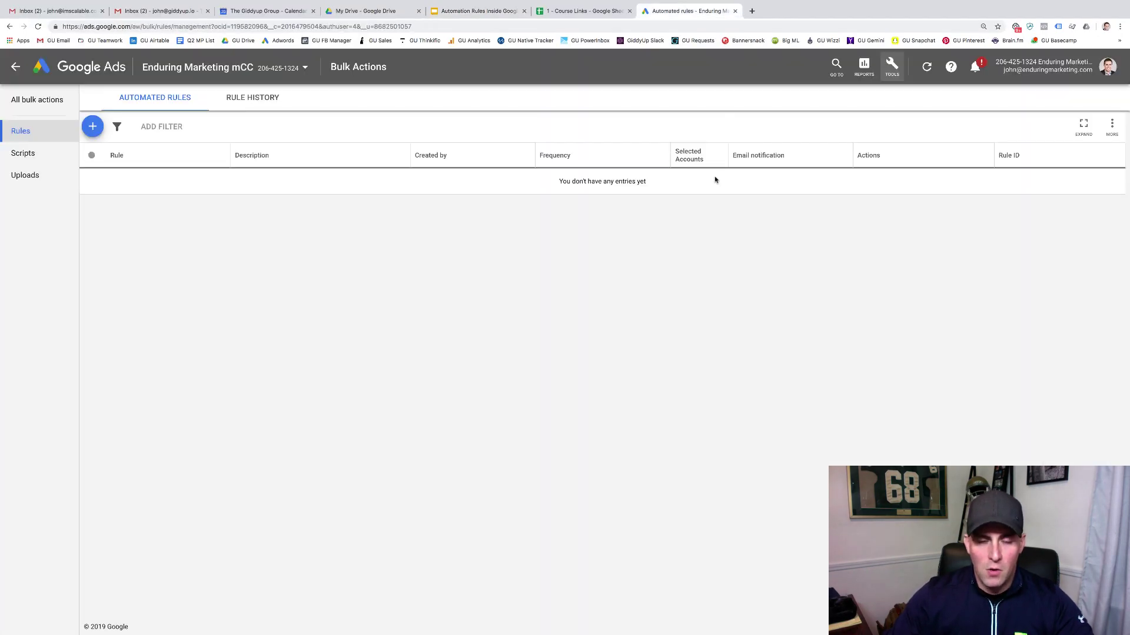
Zoom the automated rules page in and bring up the list of new rule types
click(892, 66)
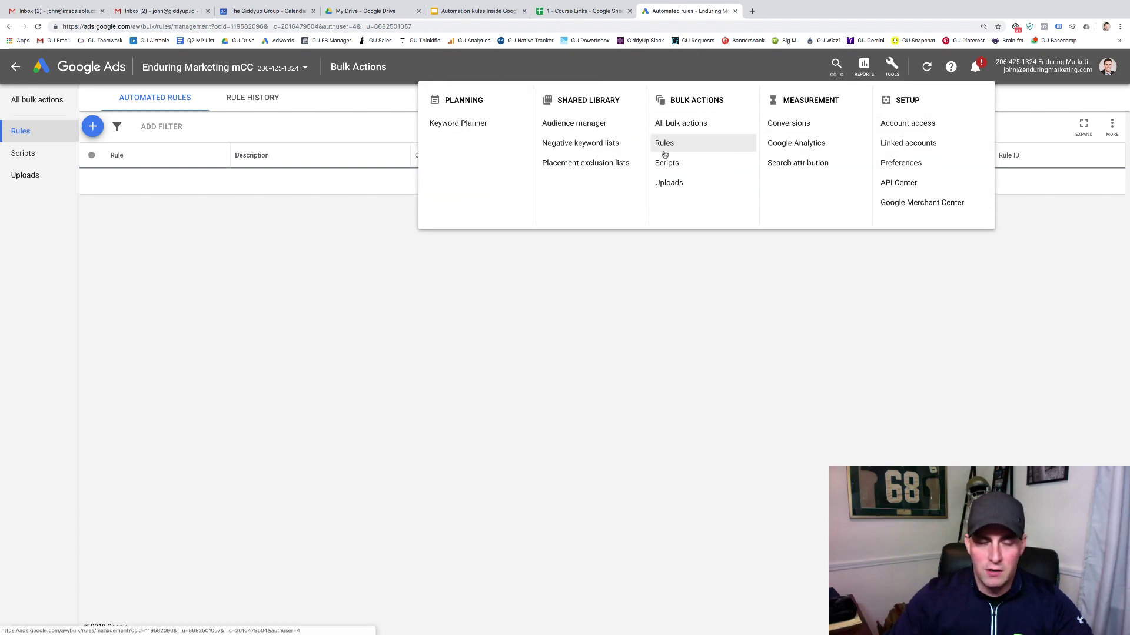
click(323, 251)
key(super+equal)
key(super+equal)
key(super+equal)
key(super+equal)
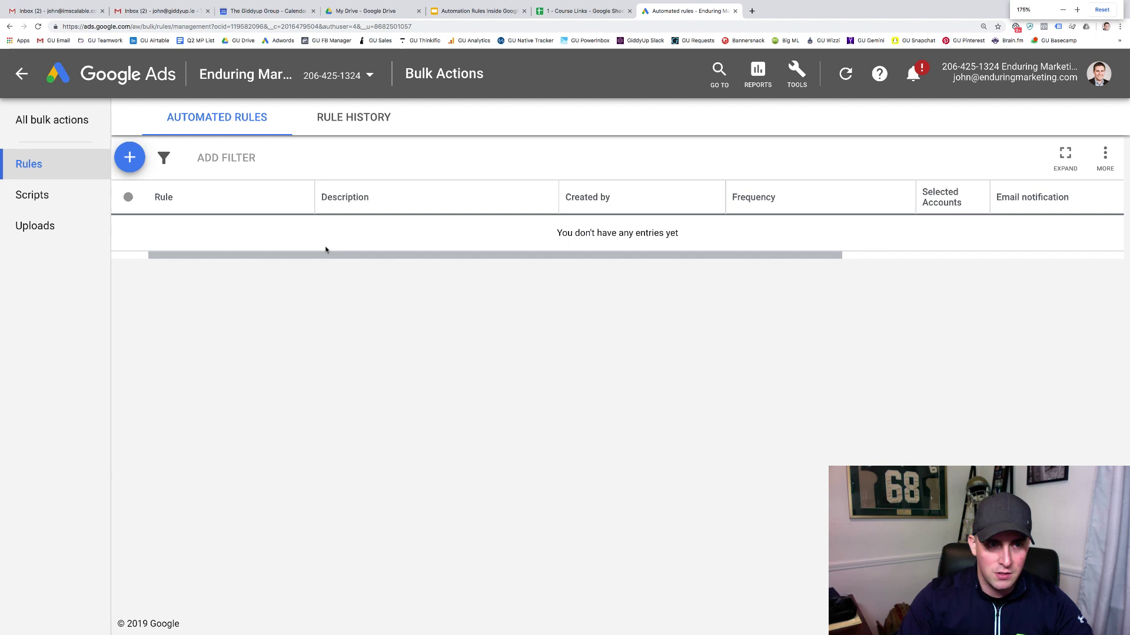
click(135, 164)
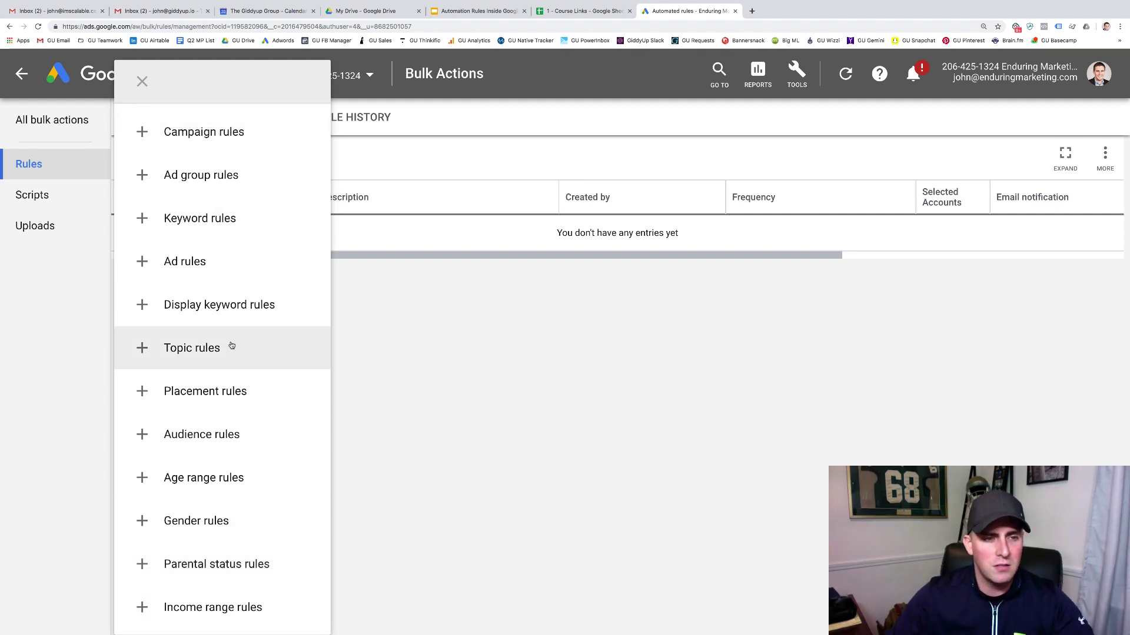
Create a Campaign rule with the rule type Pause campaigns
click(211, 138)
click(219, 213)
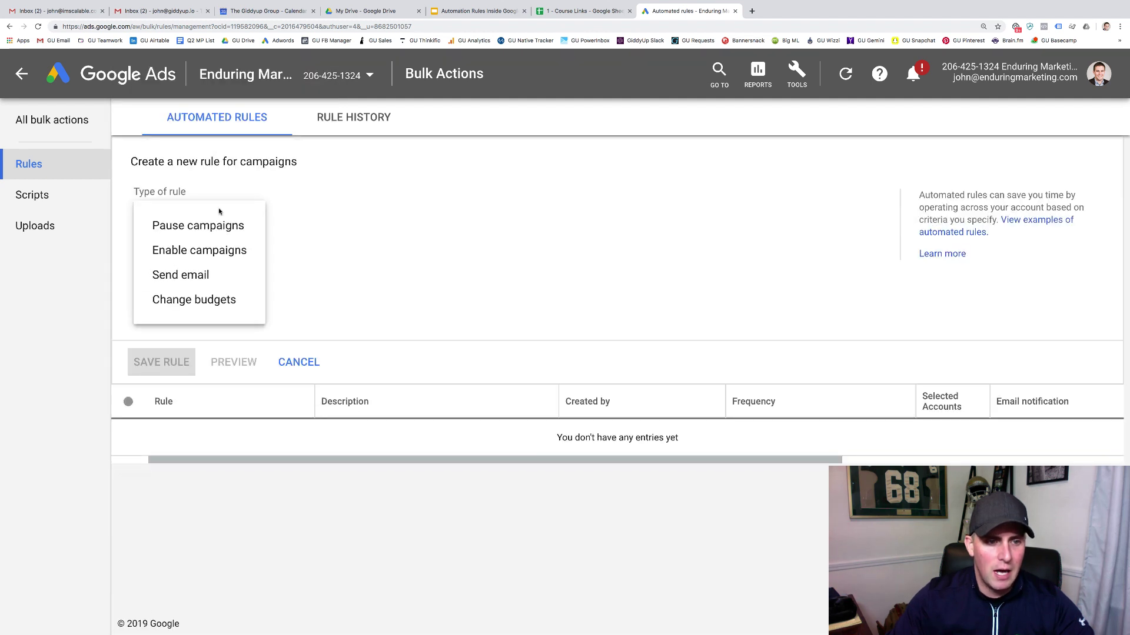
click(219, 225)
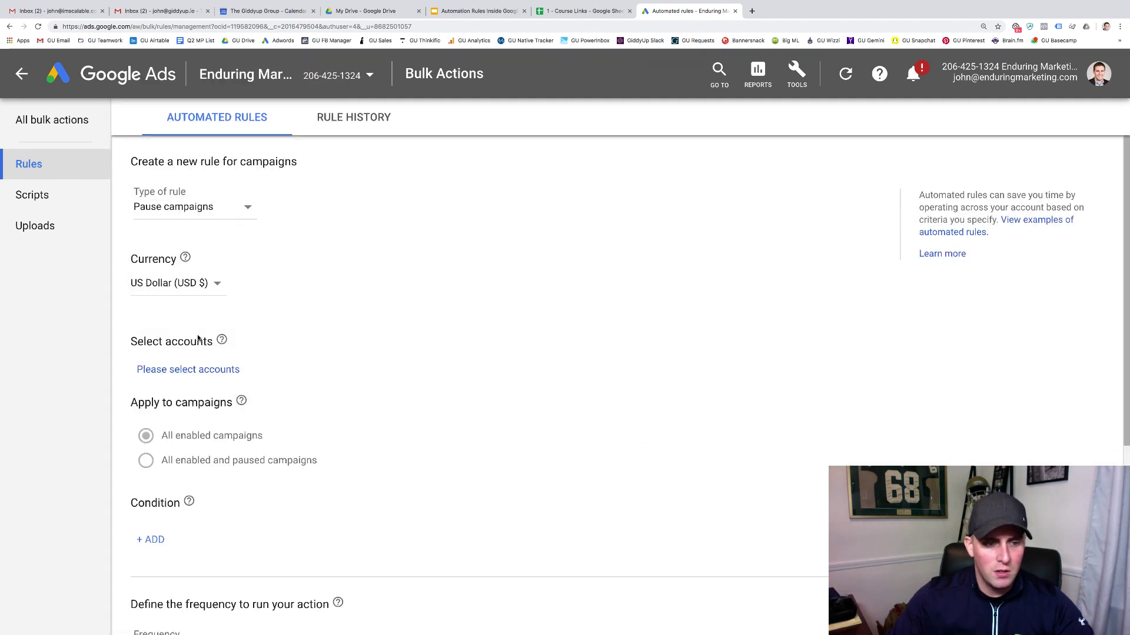
Apply the rule to the AdSkills Example account's enabled campaigns
click(200, 371)
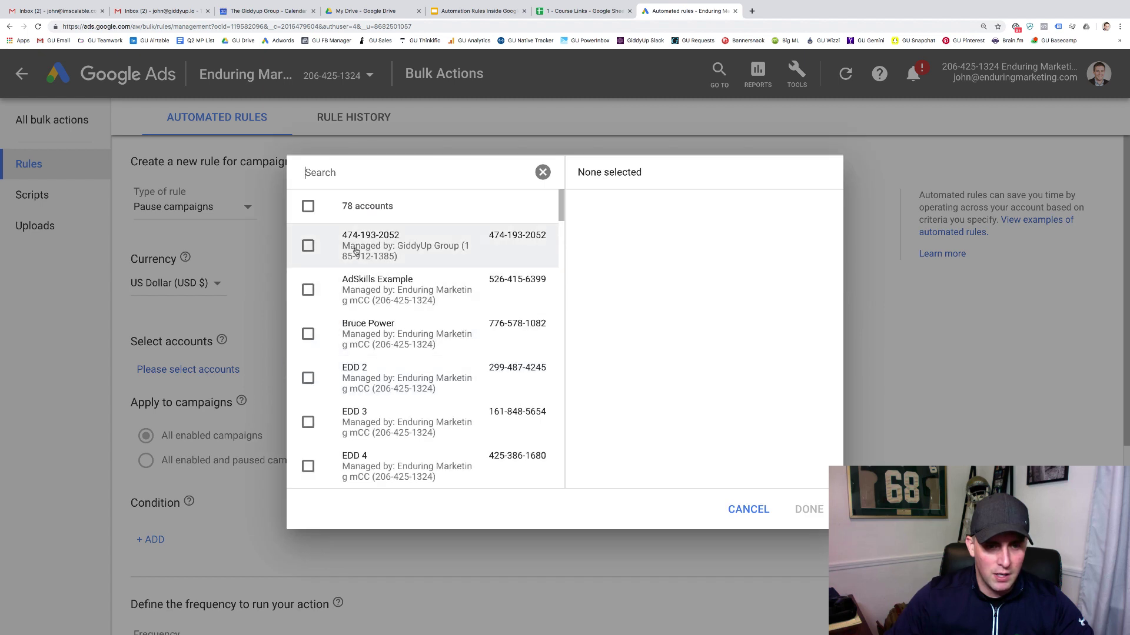
click(310, 290)
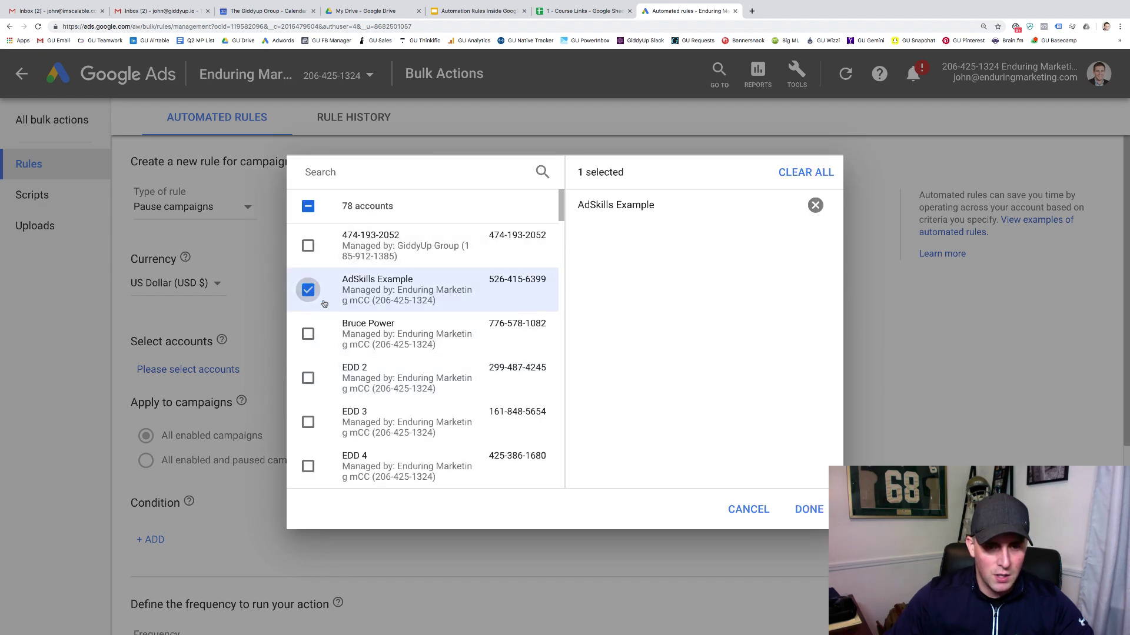
click(808, 510)
scroll(227, 462, down, 1)
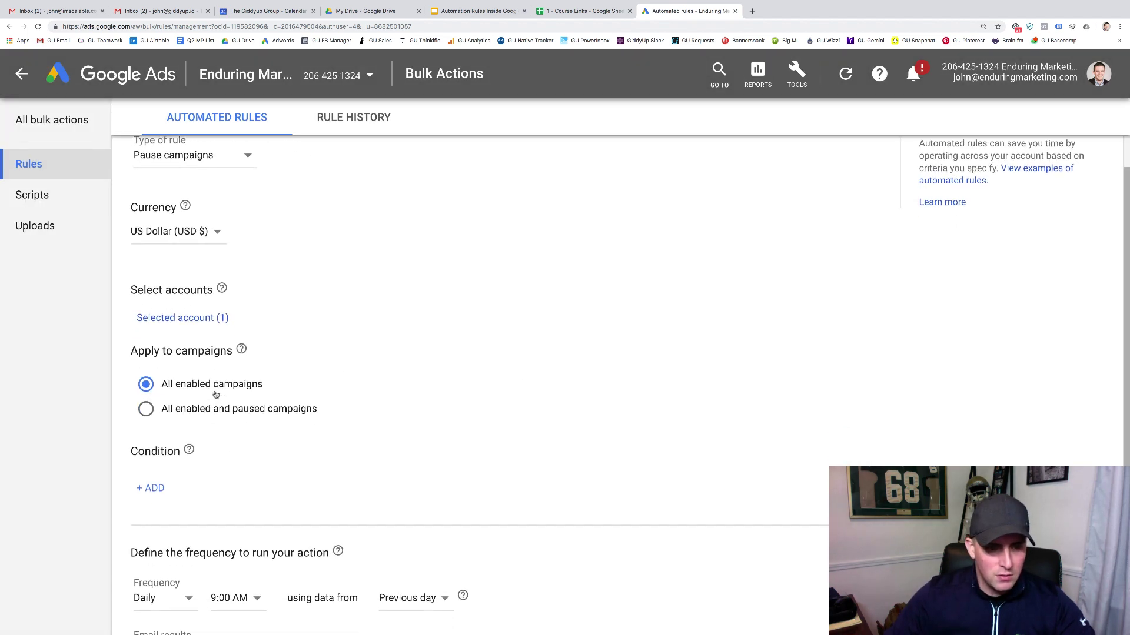
click(152, 488)
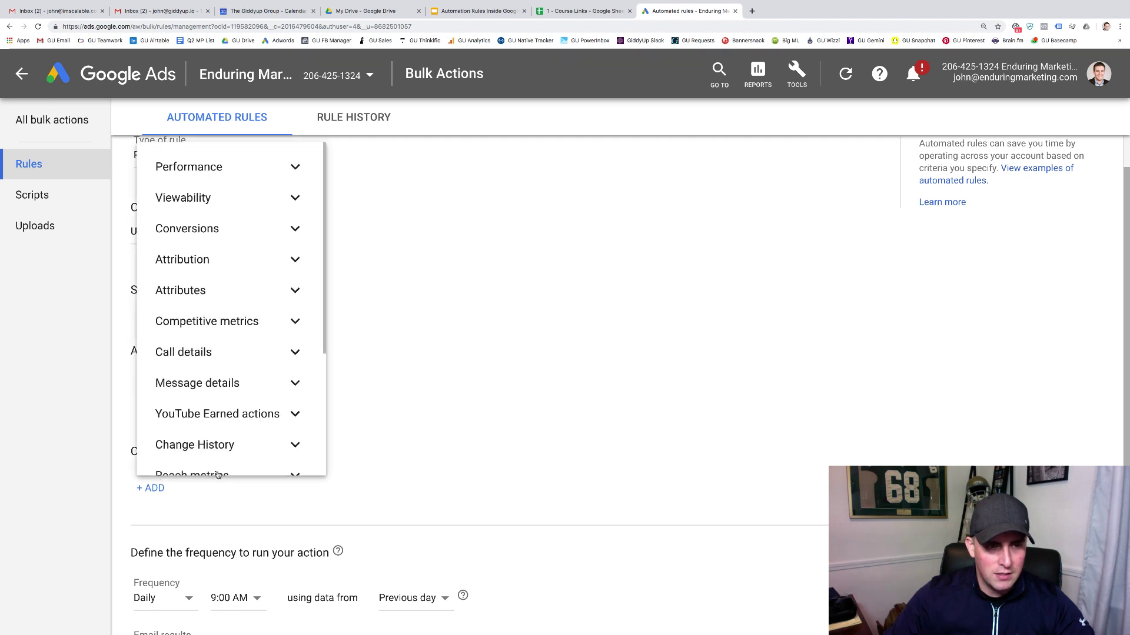
Add the rule condition Cost greater than $100
text(cost)
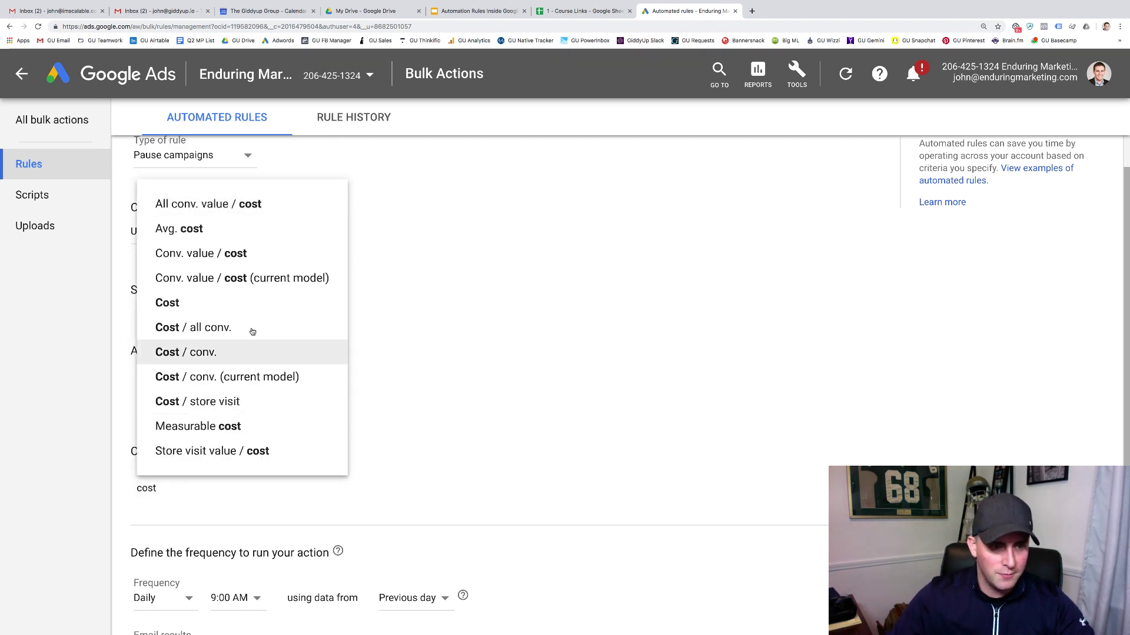
click(244, 303)
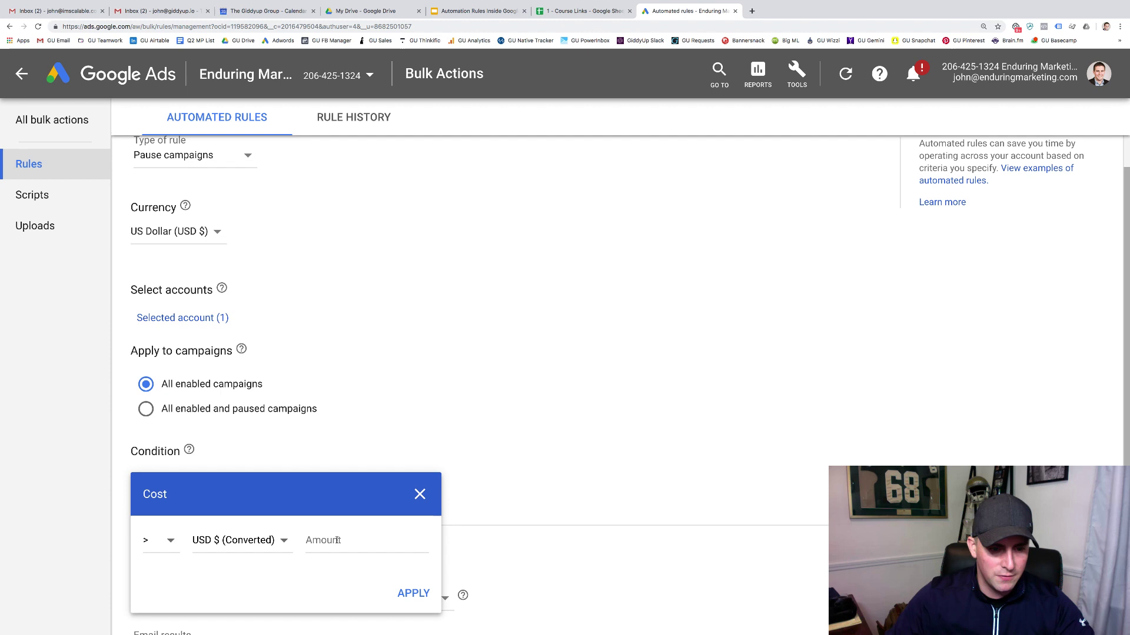
click(337, 540)
text(100)
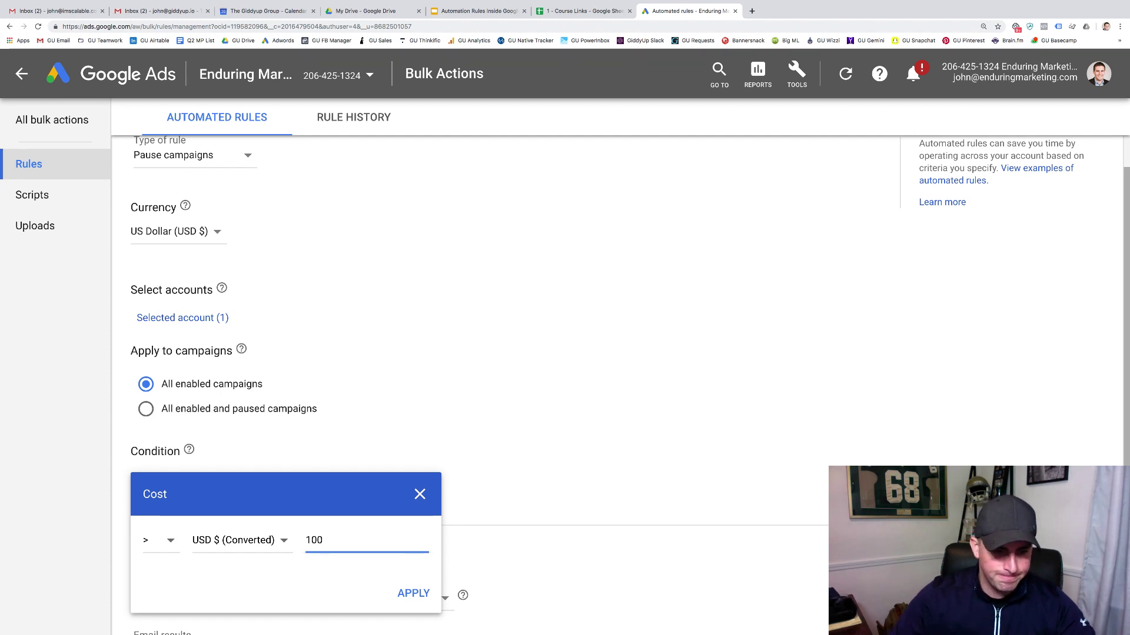
click(401, 594)
Add a second condition: Conversions less than 1
click(315, 488)
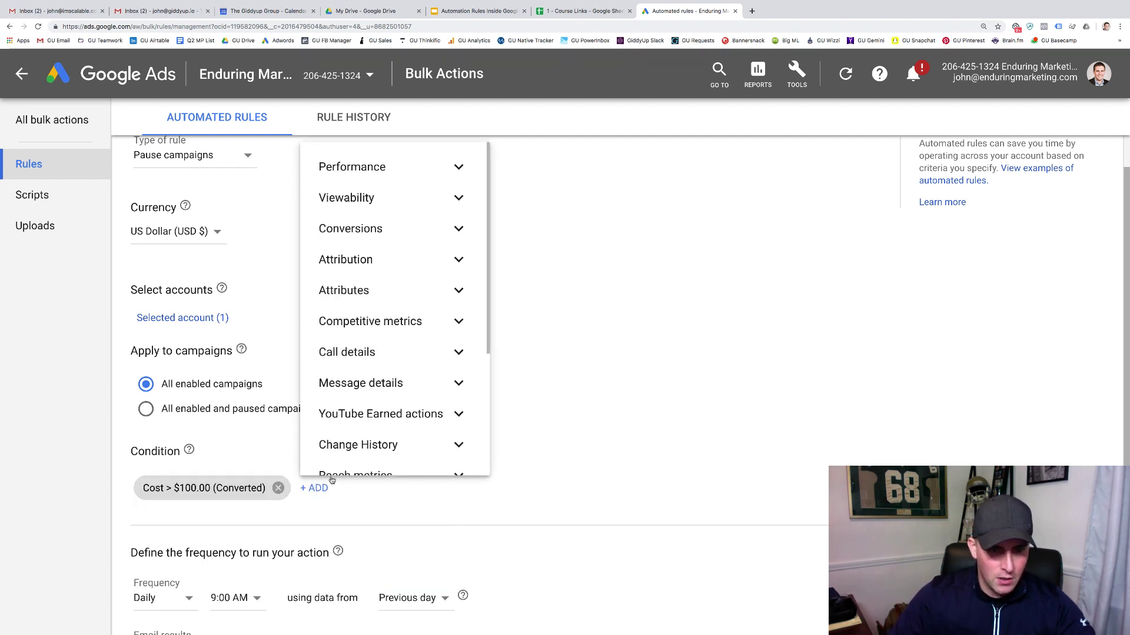
scroll(400, 332, down, 1)
scroll(400, 308, up, 1)
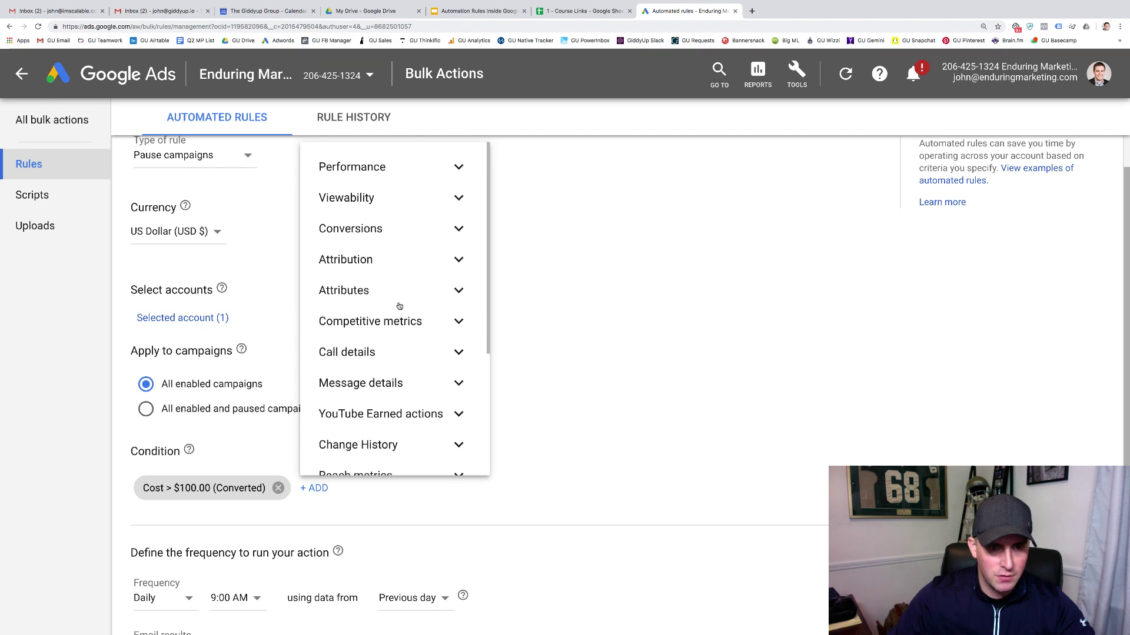
click(436, 167)
scroll(419, 264, down, 3)
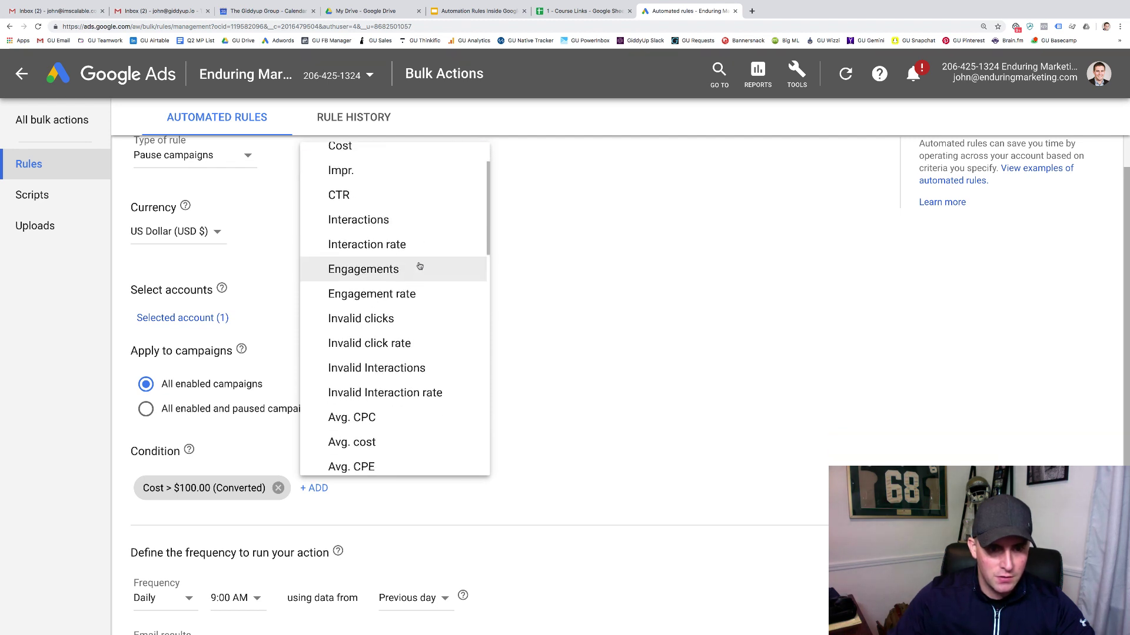
scroll(419, 266, up, 3)
text(conv)
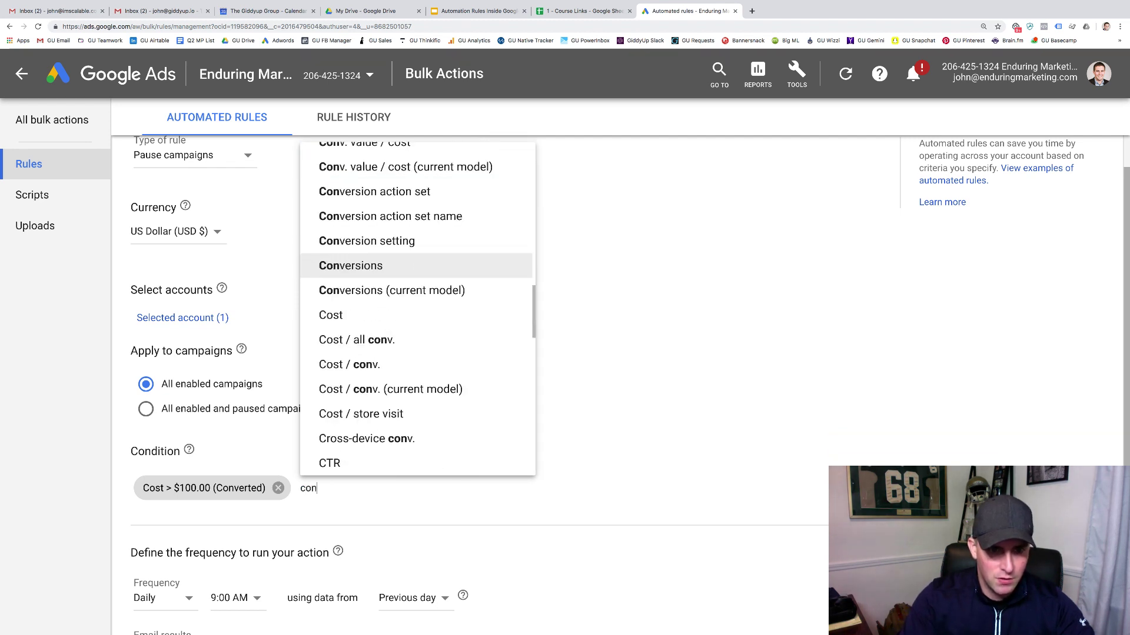
click(396, 234)
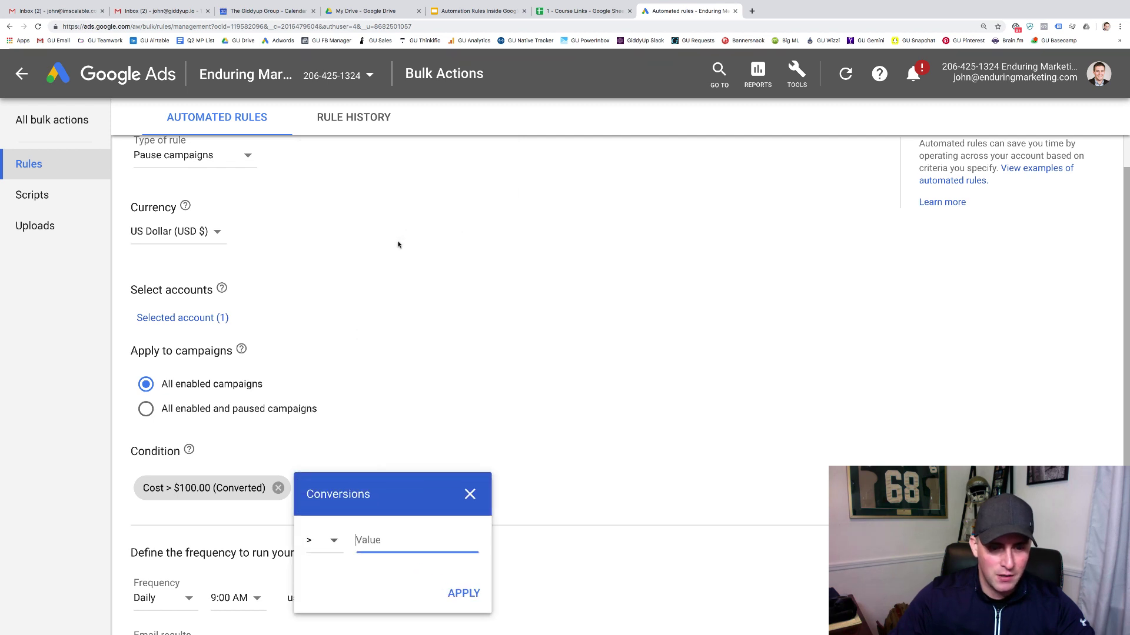
click(328, 540)
click(327, 584)
text(1)
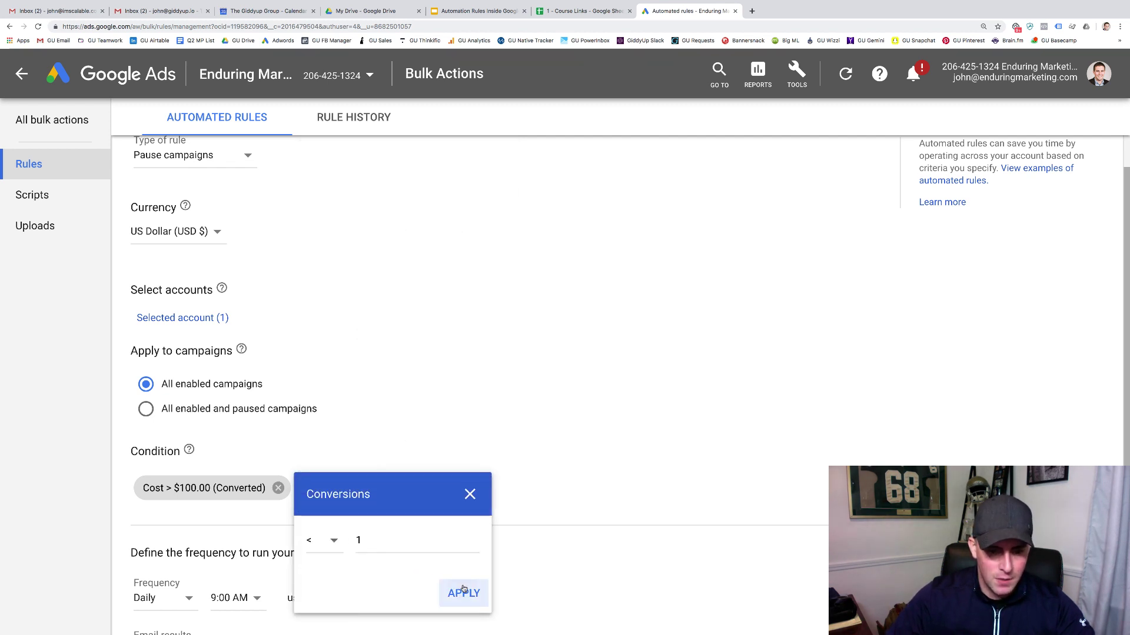
click(463, 593)
scroll(413, 448, down, 1)
scroll(413, 448, up, 2)
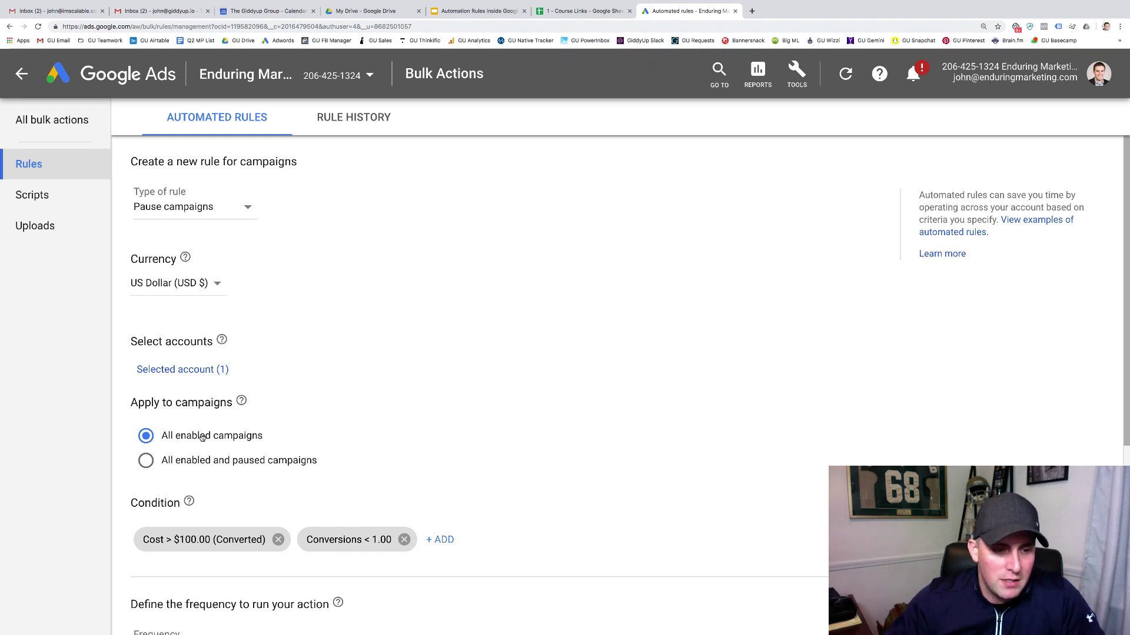
Schedule the rule to run daily at 3:00 AM
scroll(189, 438, down, 3)
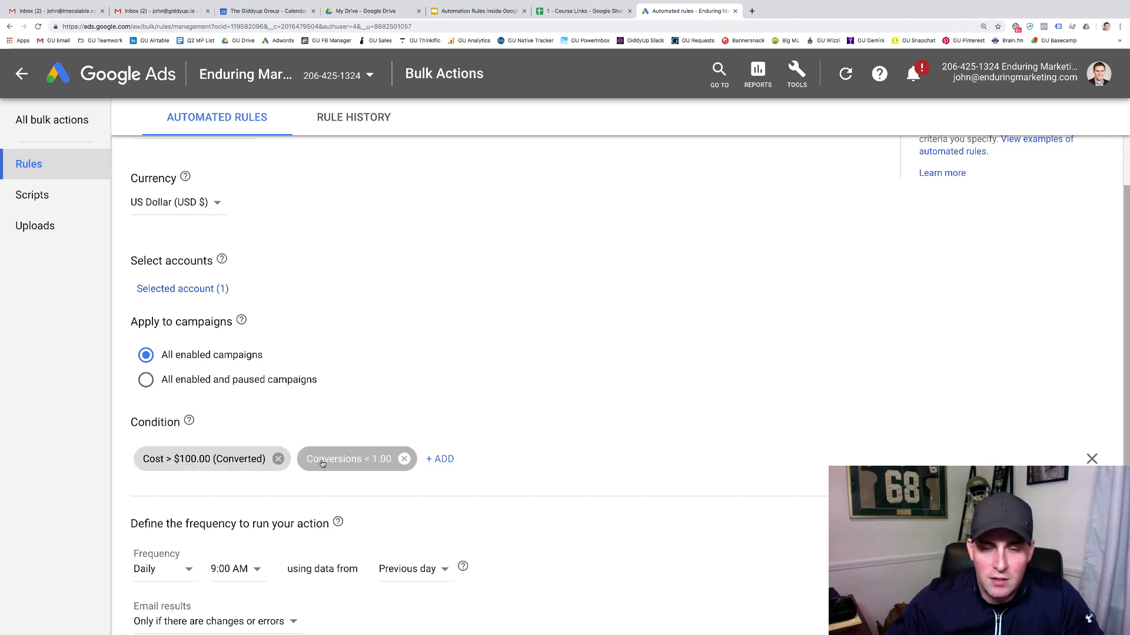
scroll(316, 462, down, 1)
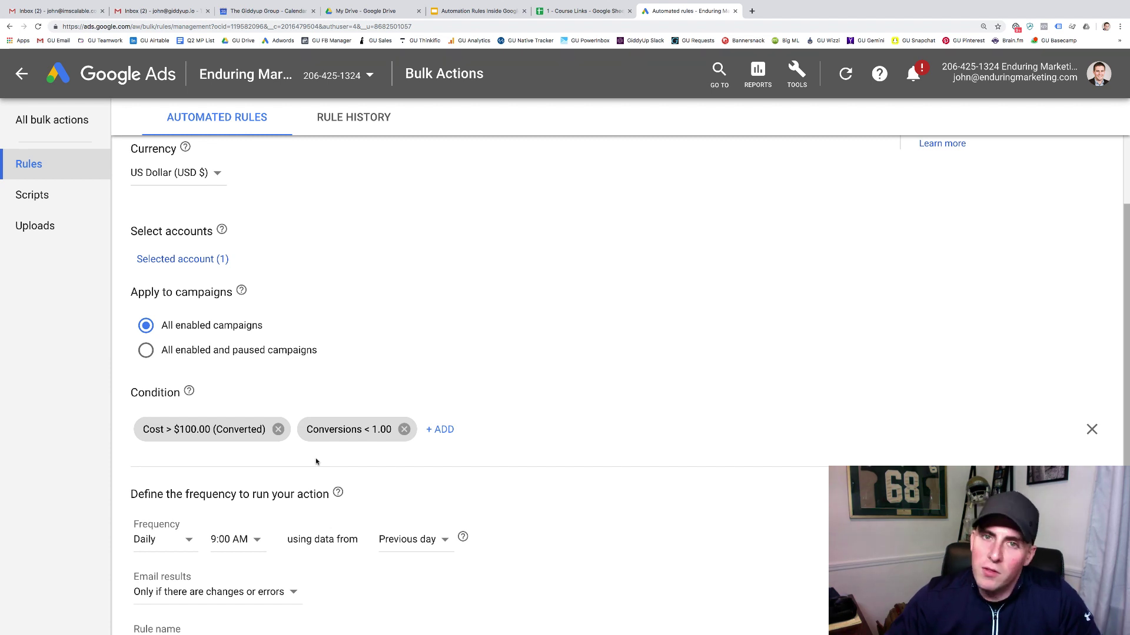
scroll(316, 462, down, 1)
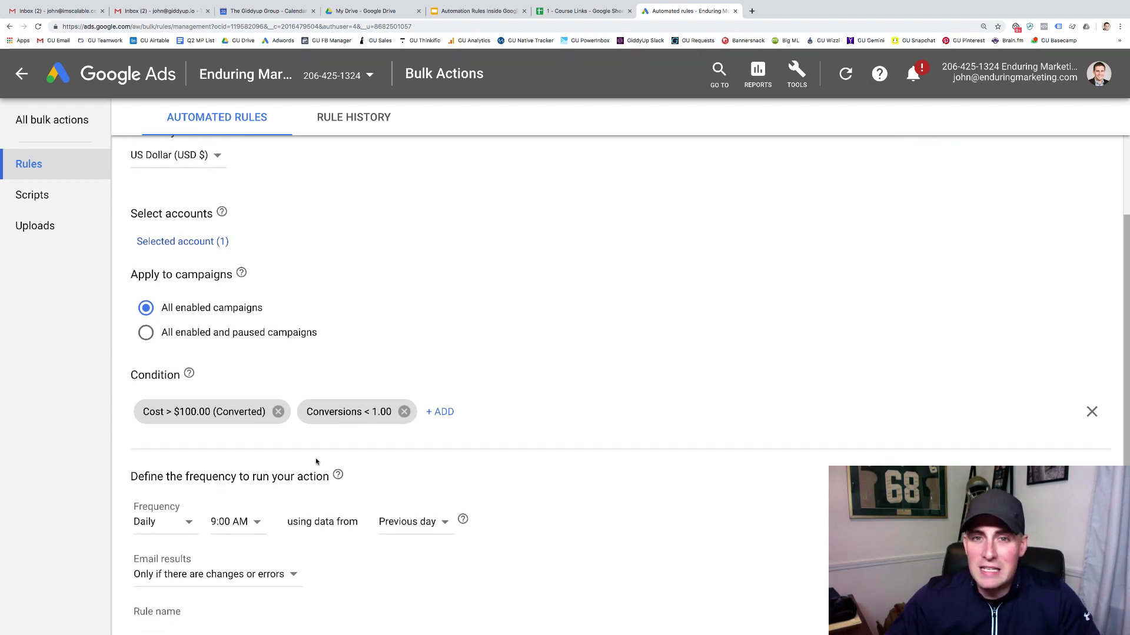
scroll(316, 462, down, 5)
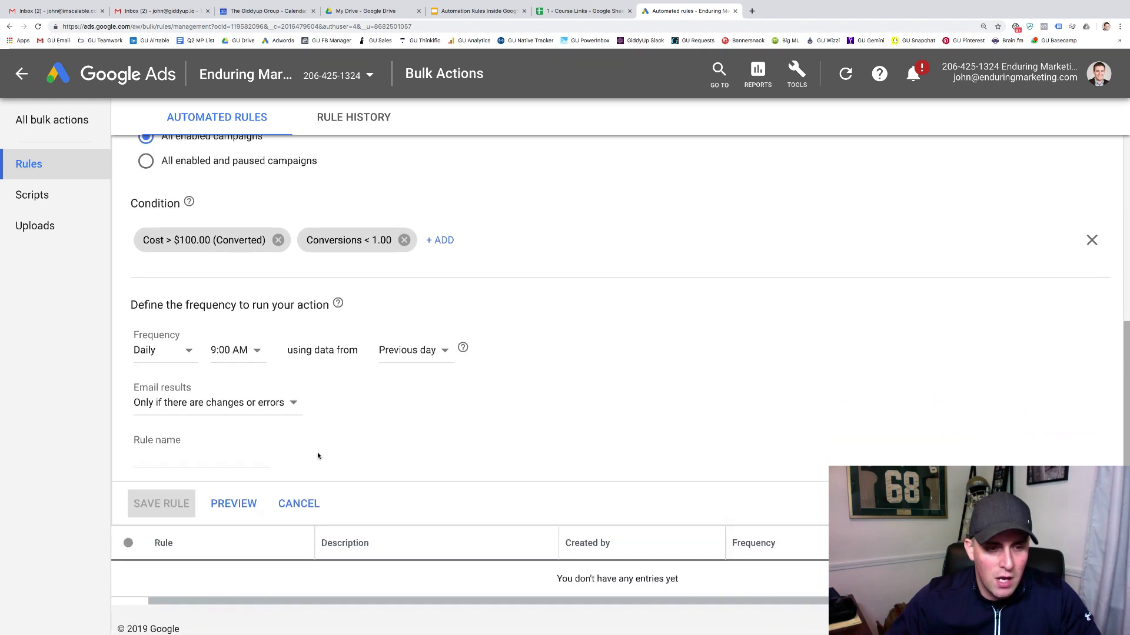
click(231, 353)
click(250, 154)
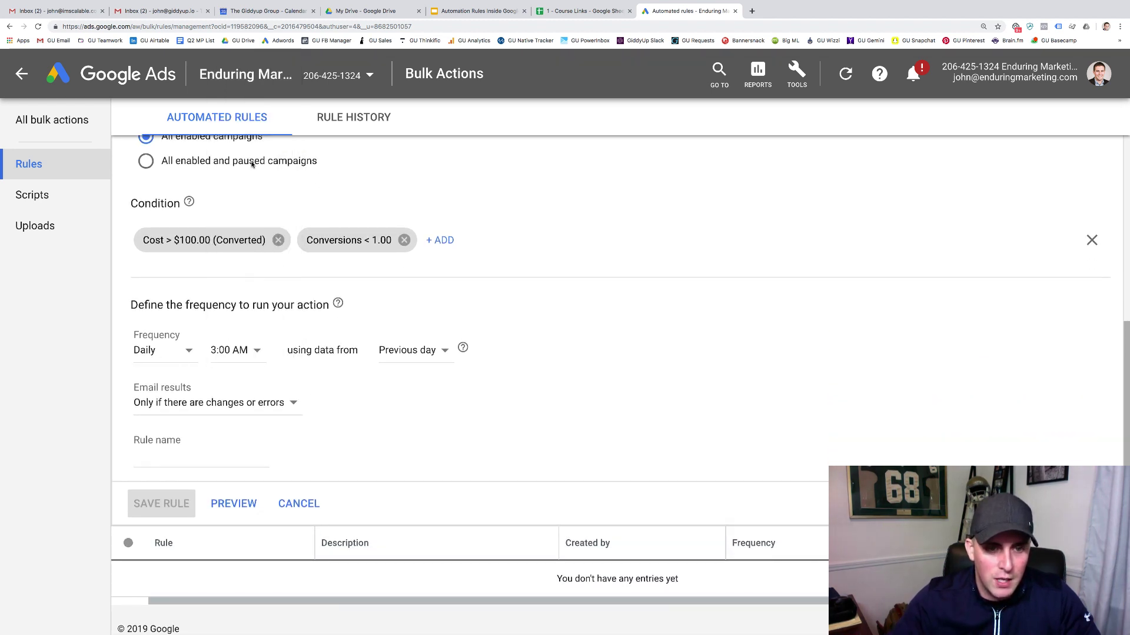
Base the rule on data from the previous 7 days
click(402, 351)
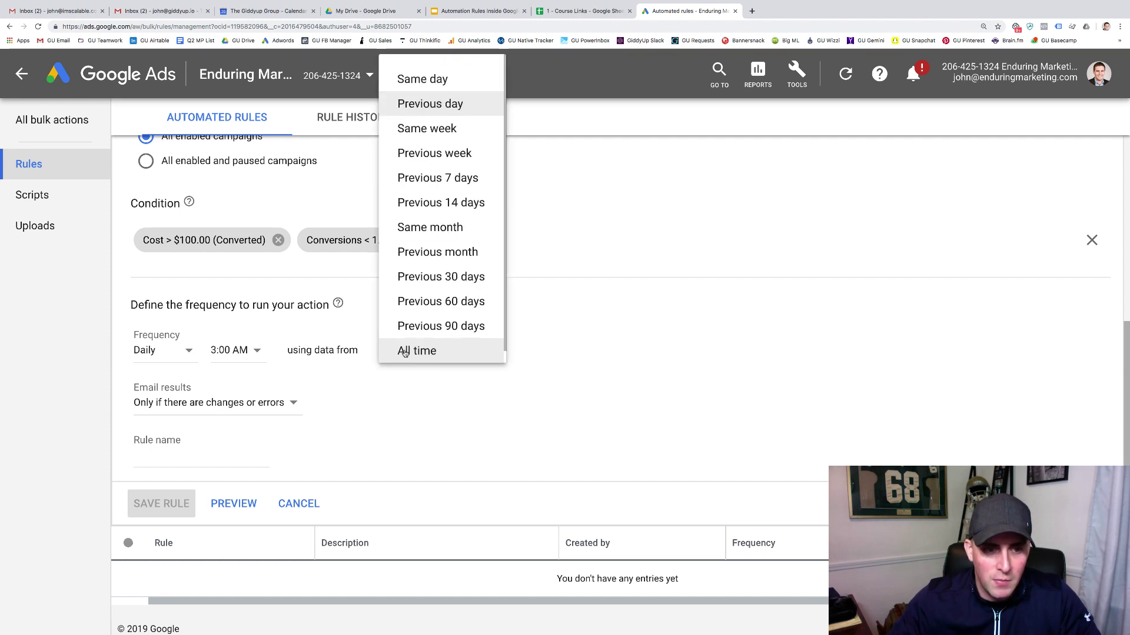
click(404, 352)
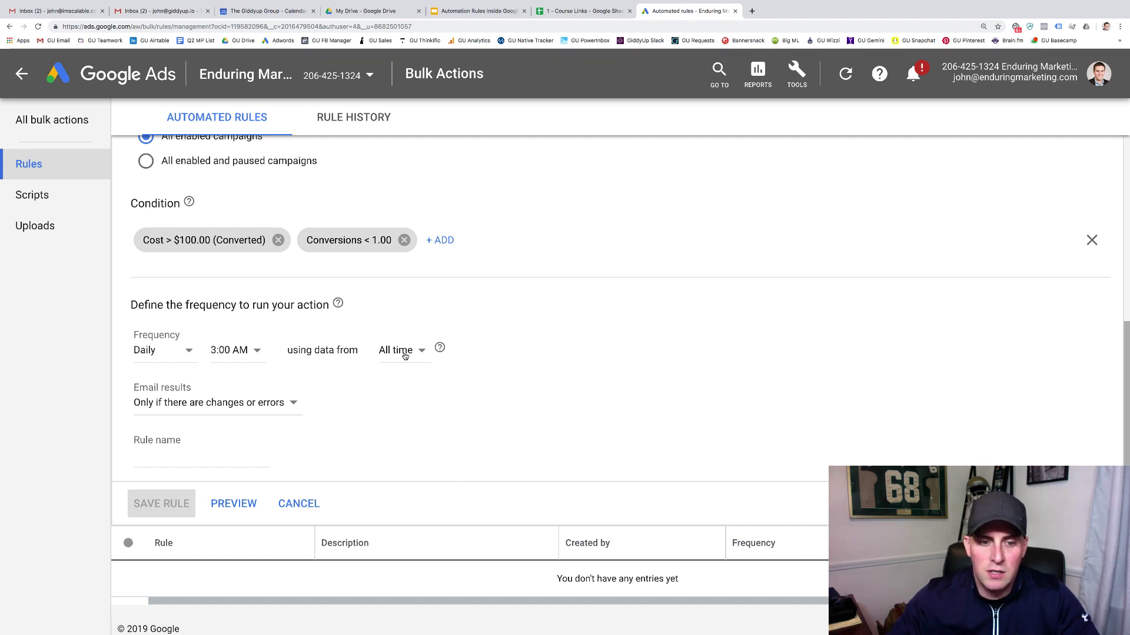
click(405, 352)
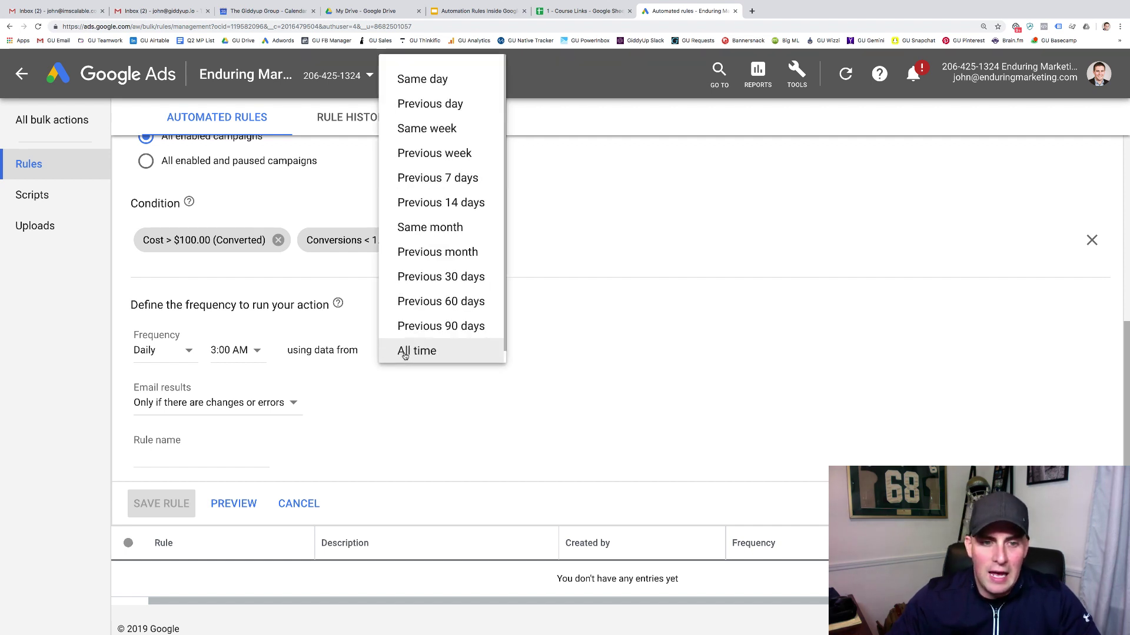
click(438, 182)
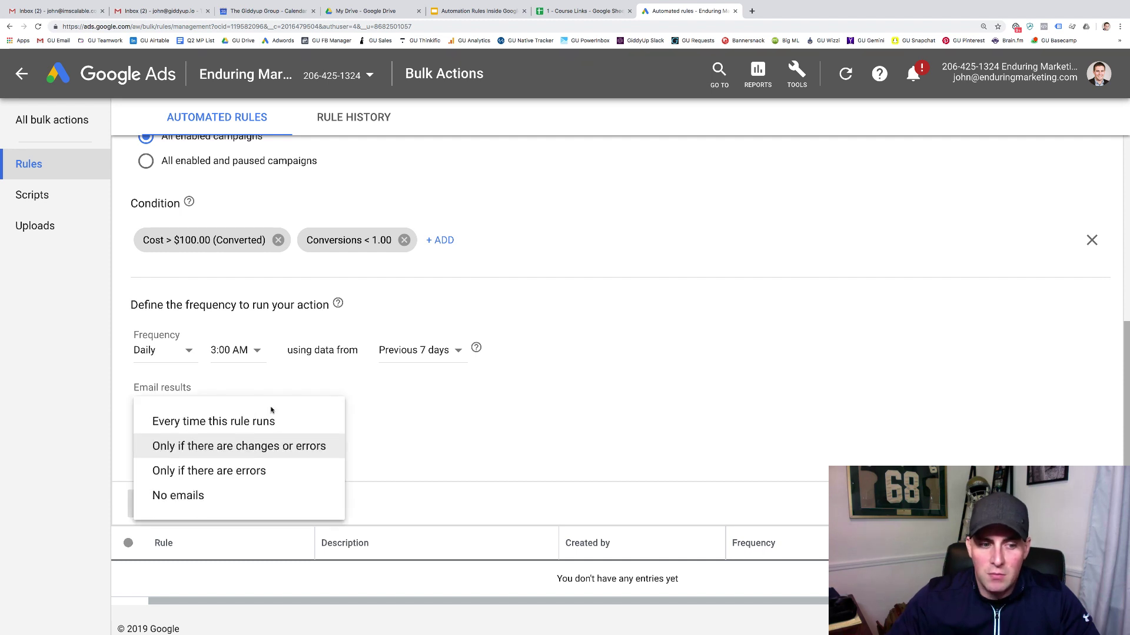
Email results only on changes or errors; name the rule '$100 Spend, No Conversions - Shut Off Campaign'
click(273, 407)
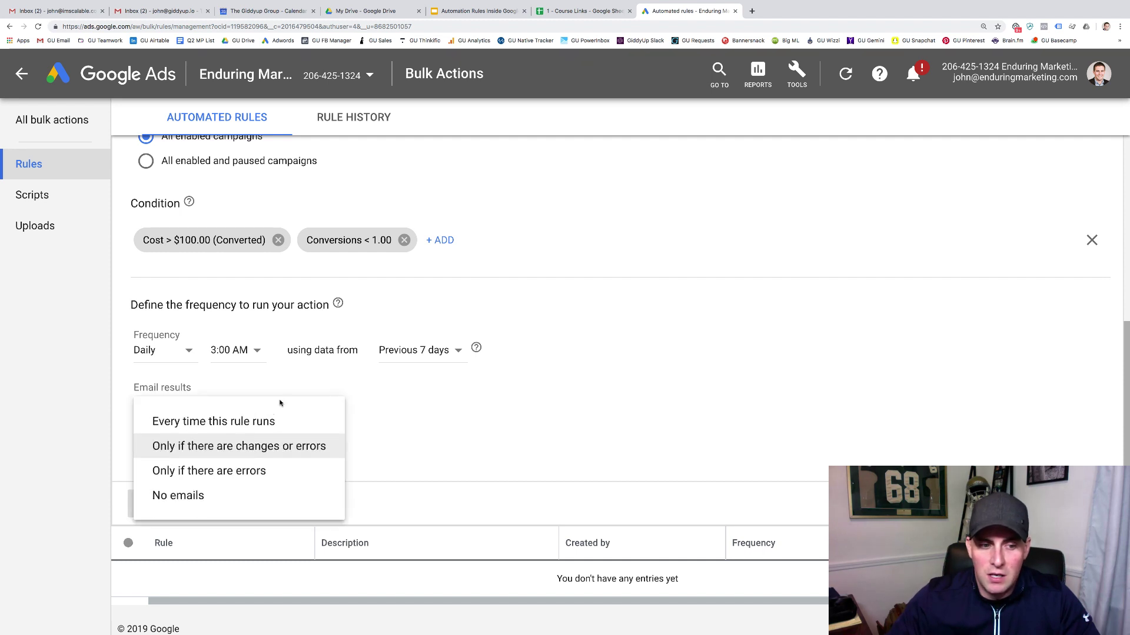
click(276, 454)
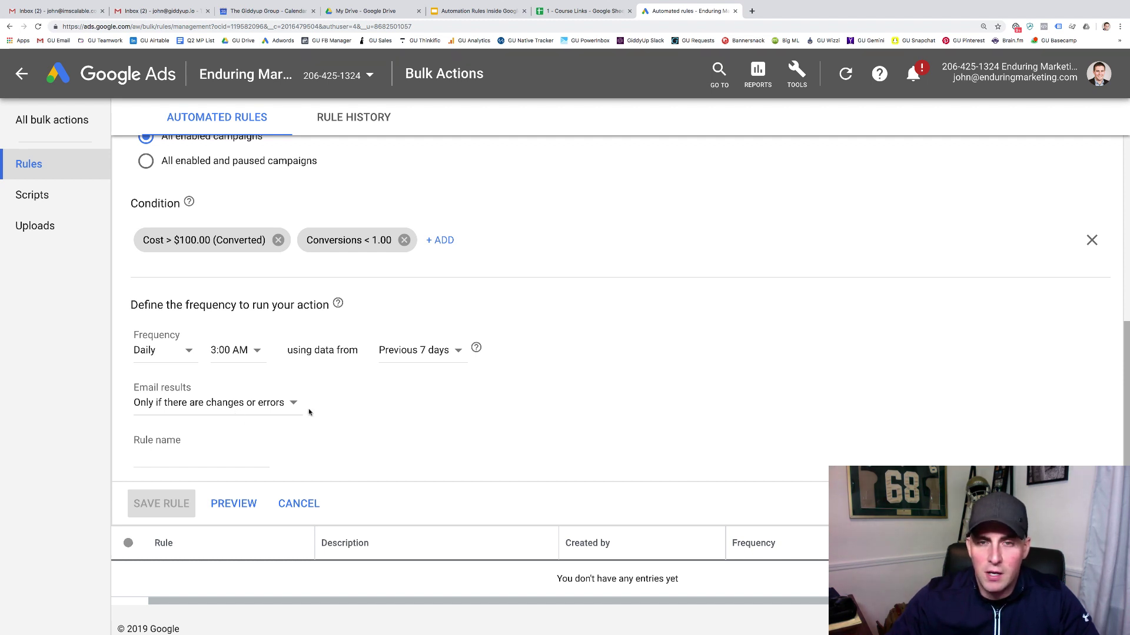
click(247, 450)
text($10)
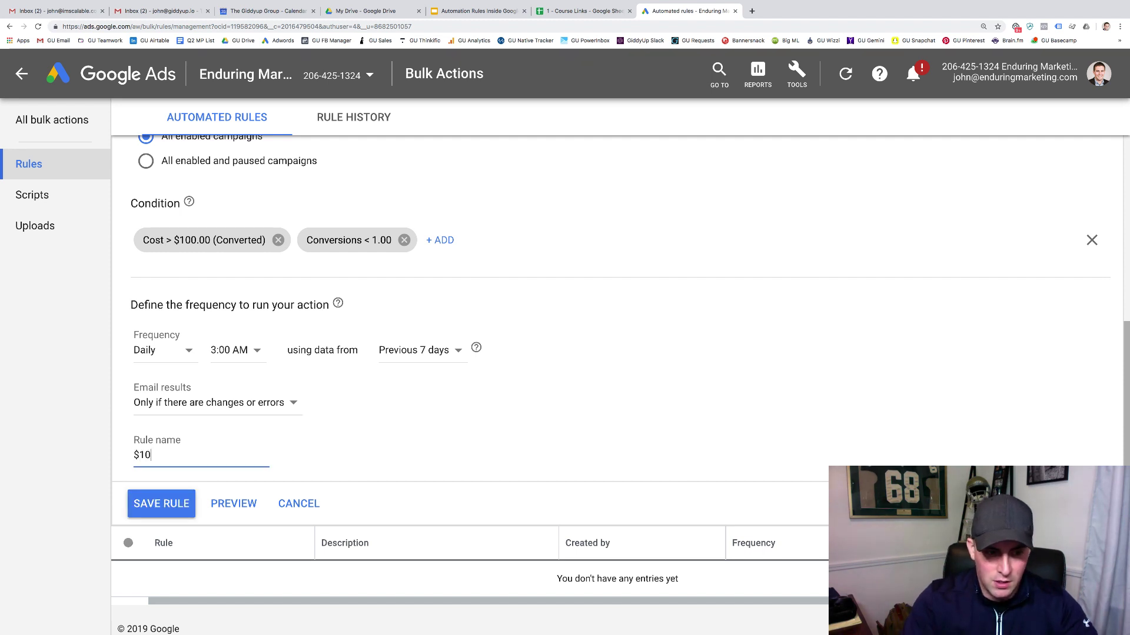
text(0 Spend, No )
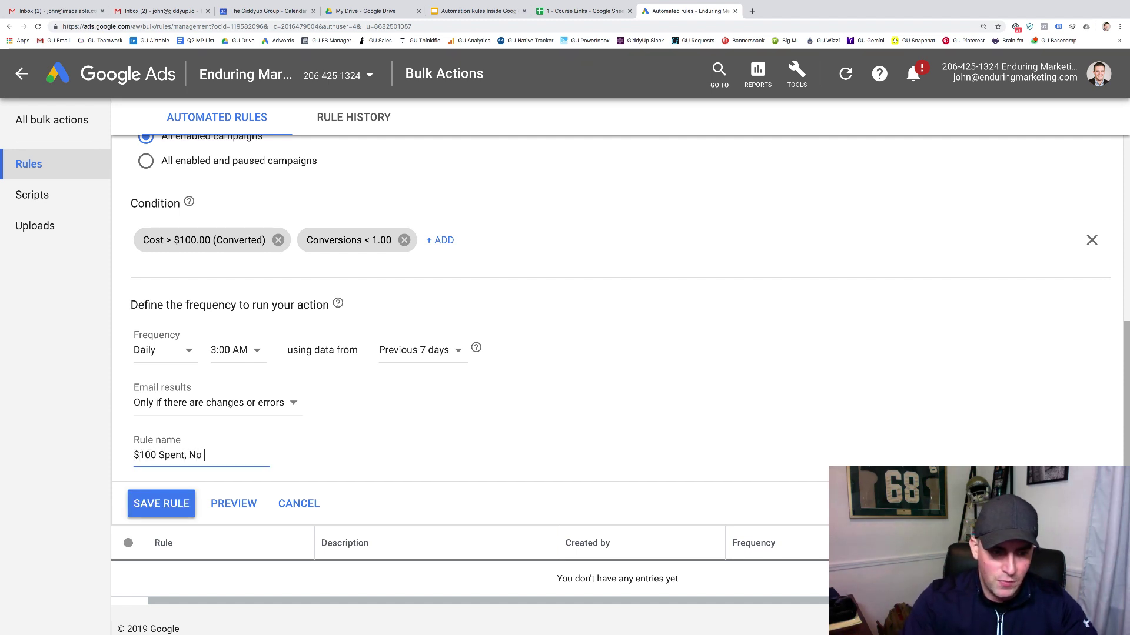
text(Conversions - S)
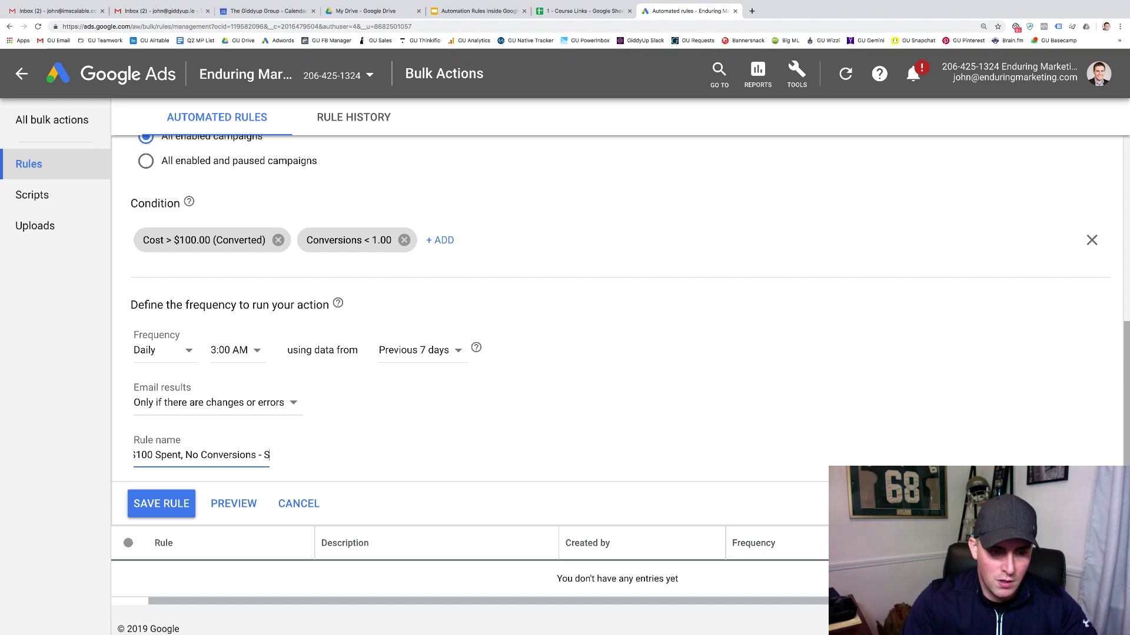
text(hut Off Campaign)
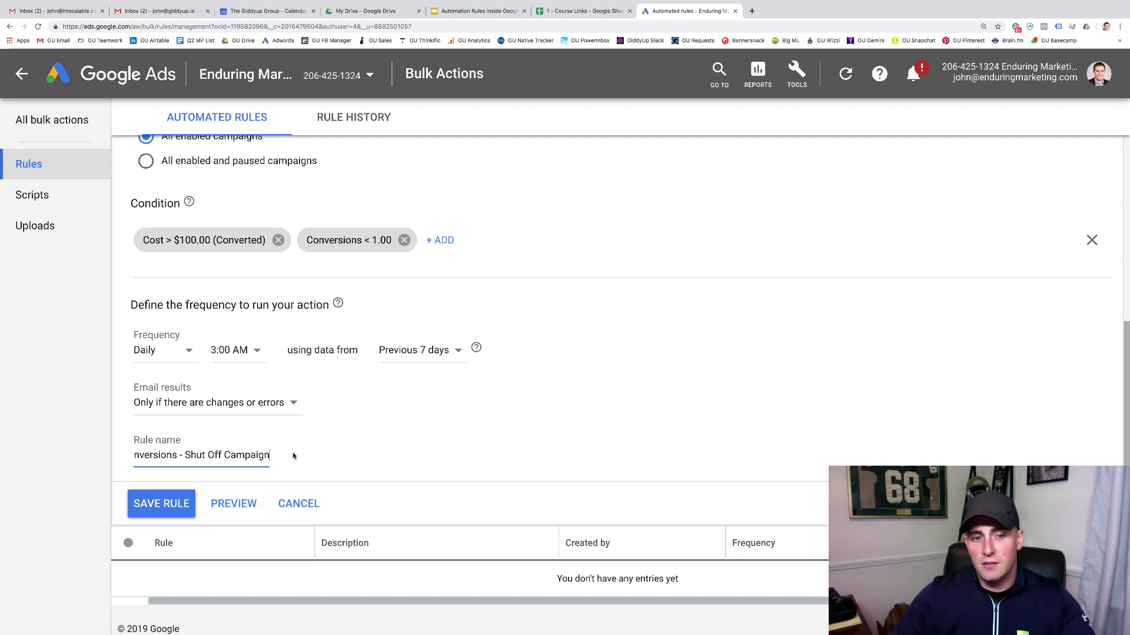
scroll(293, 456, up, 5)
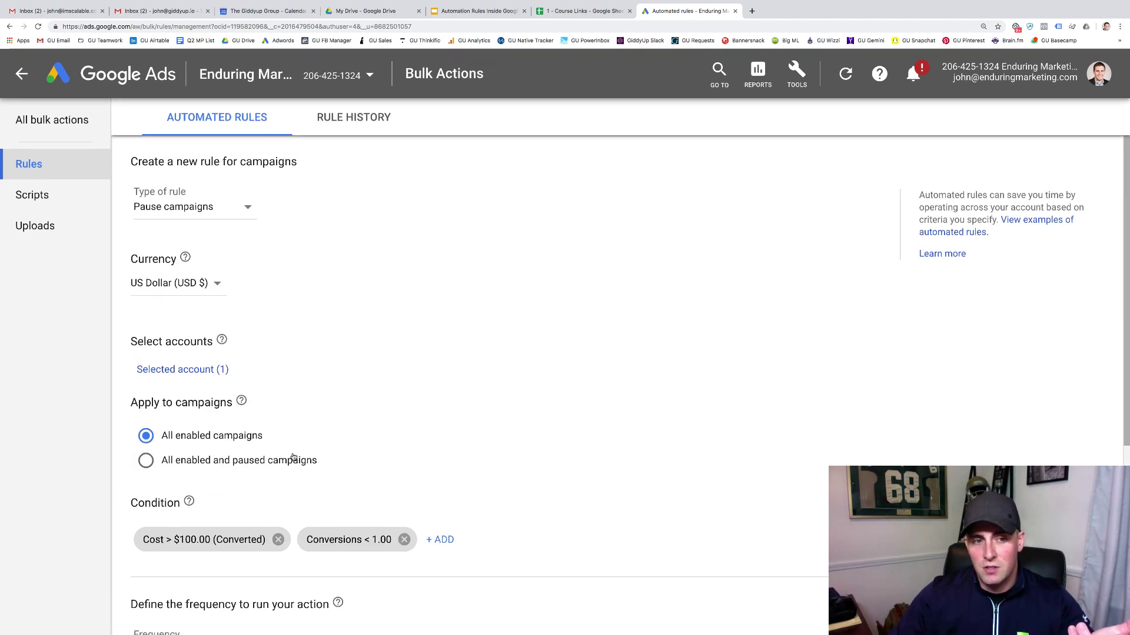
Keep the Pause campaigns type, then cancel the campaign rule draft unsaved
click(195, 208)
click(198, 225)
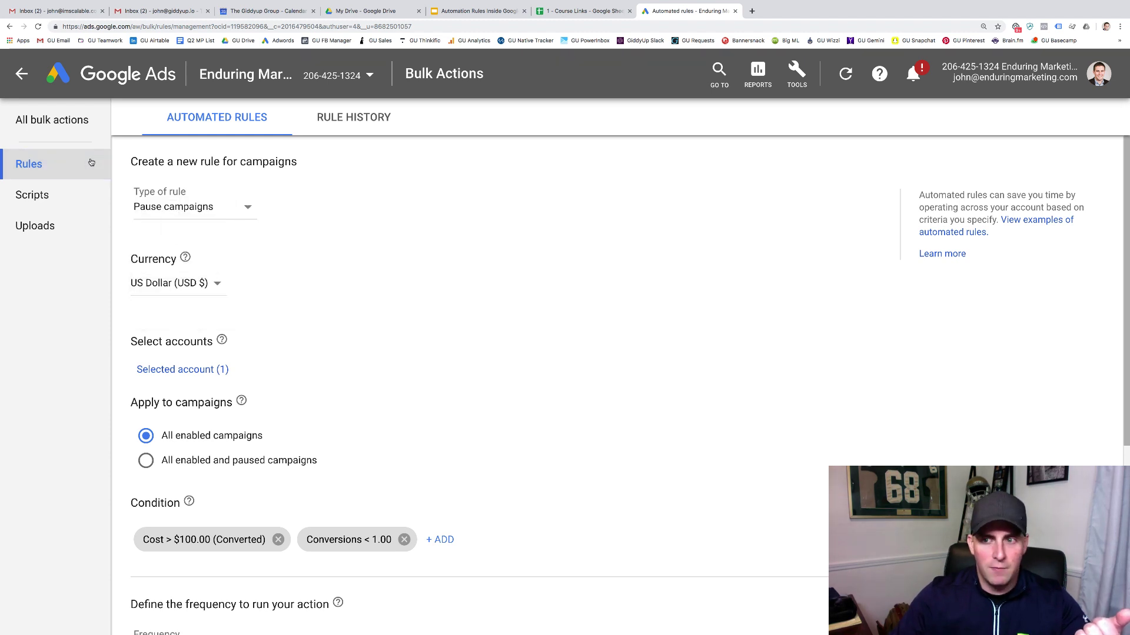
scroll(317, 265, down, 5)
click(298, 497)
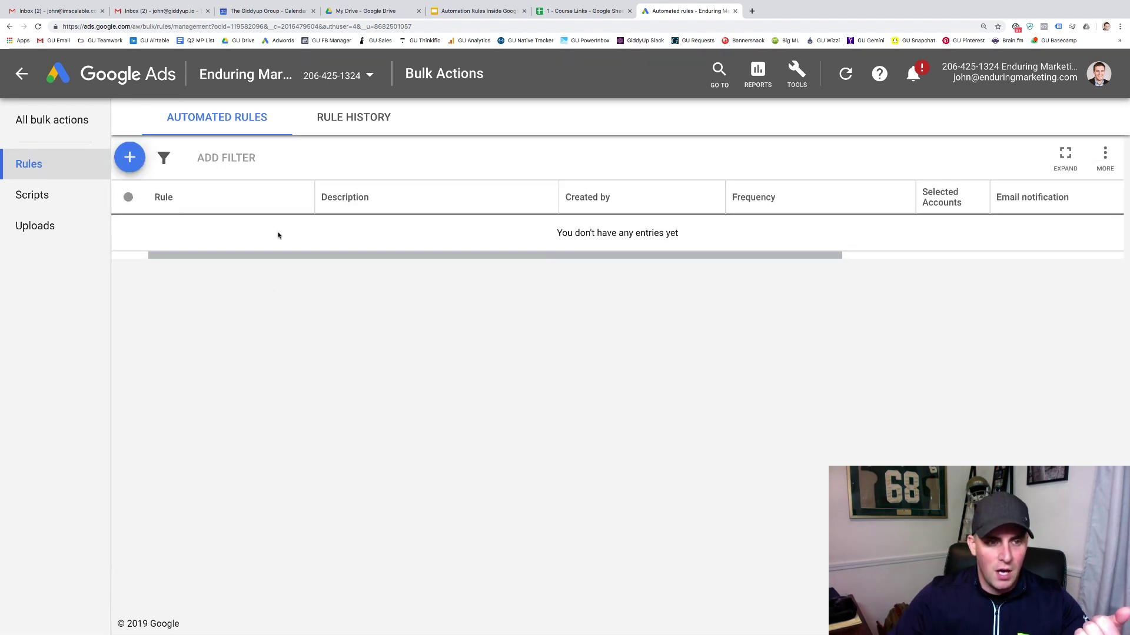
Start an Audience rule, review its rule types, discard it, and reopen the rule categories
click(129, 158)
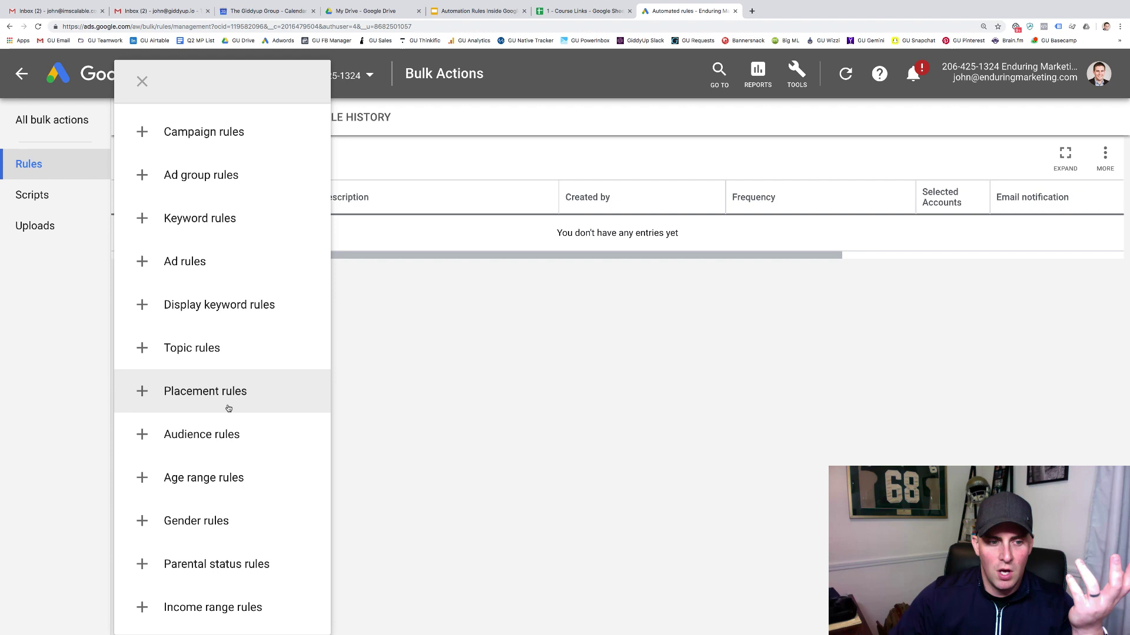
click(231, 433)
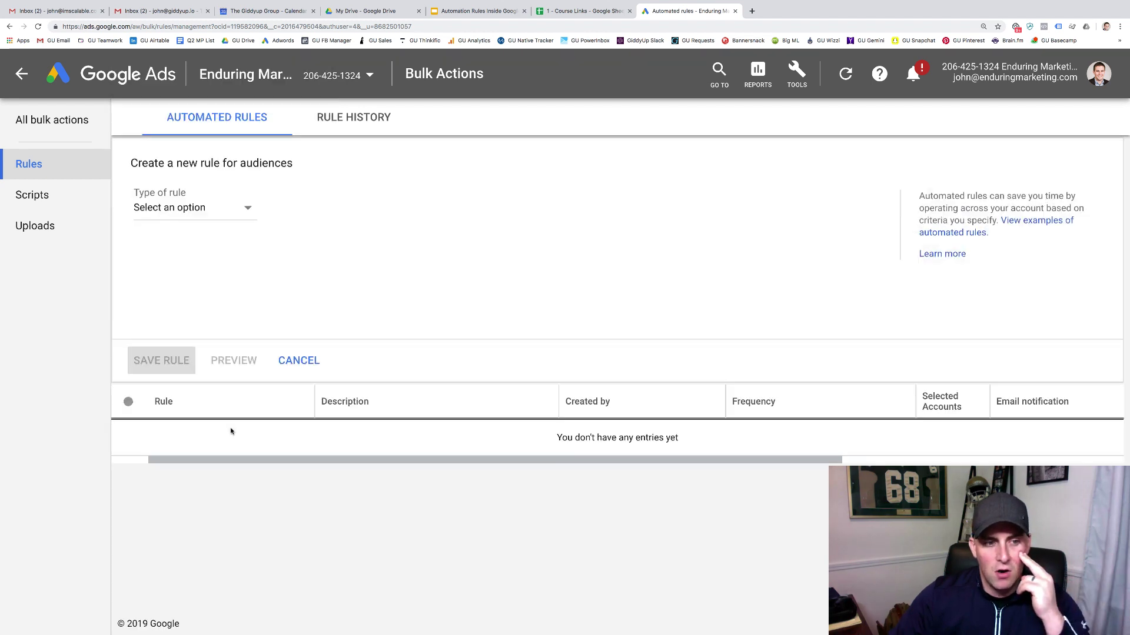
click(192, 207)
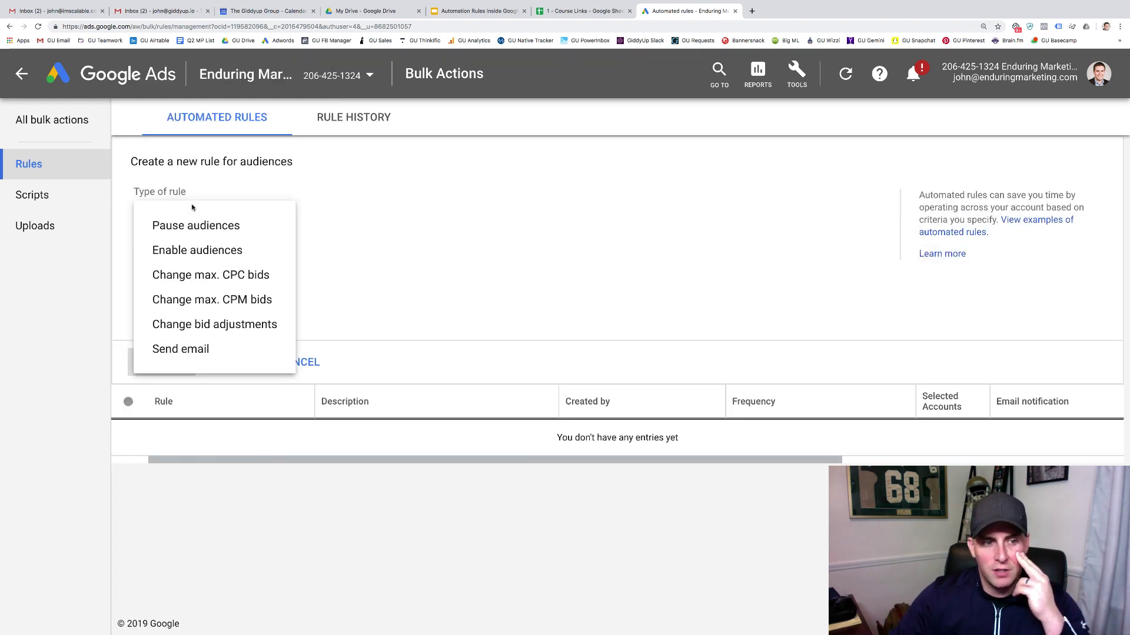
click(303, 362)
click(303, 362)
click(132, 171)
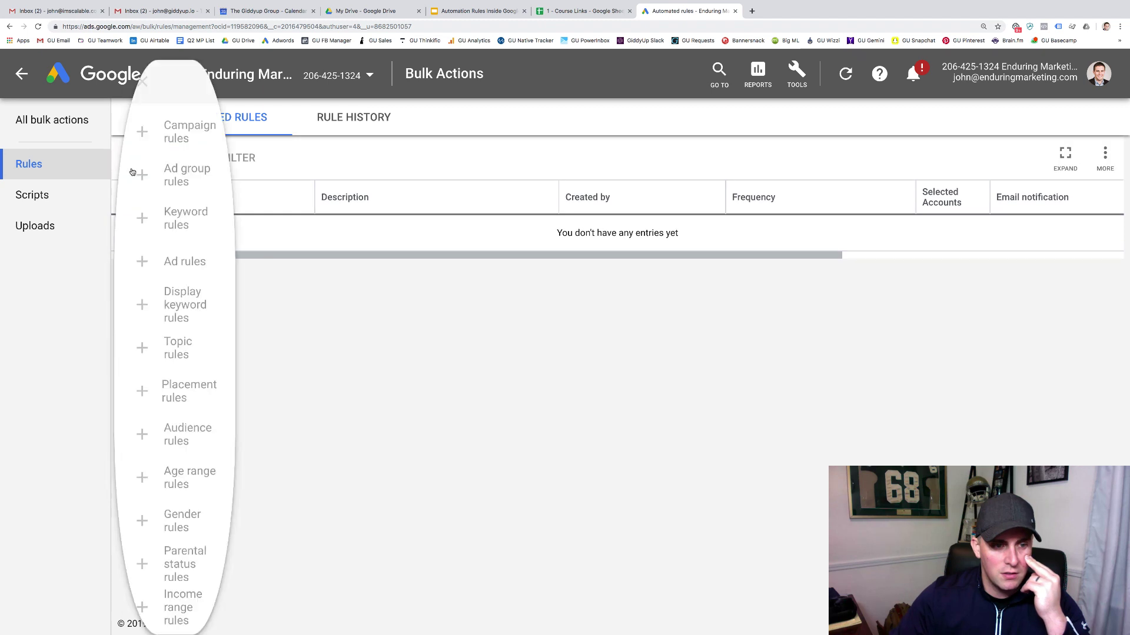
Start a Gender rule and review its Type of rule options without choosing one
click(220, 520)
click(180, 211)
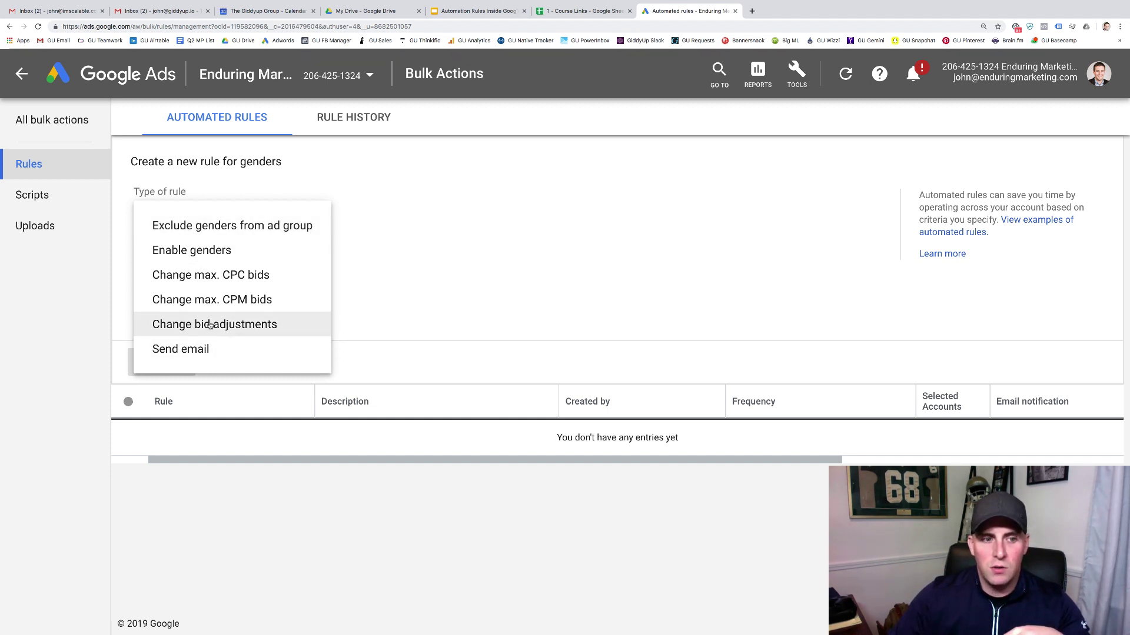
click(397, 237)
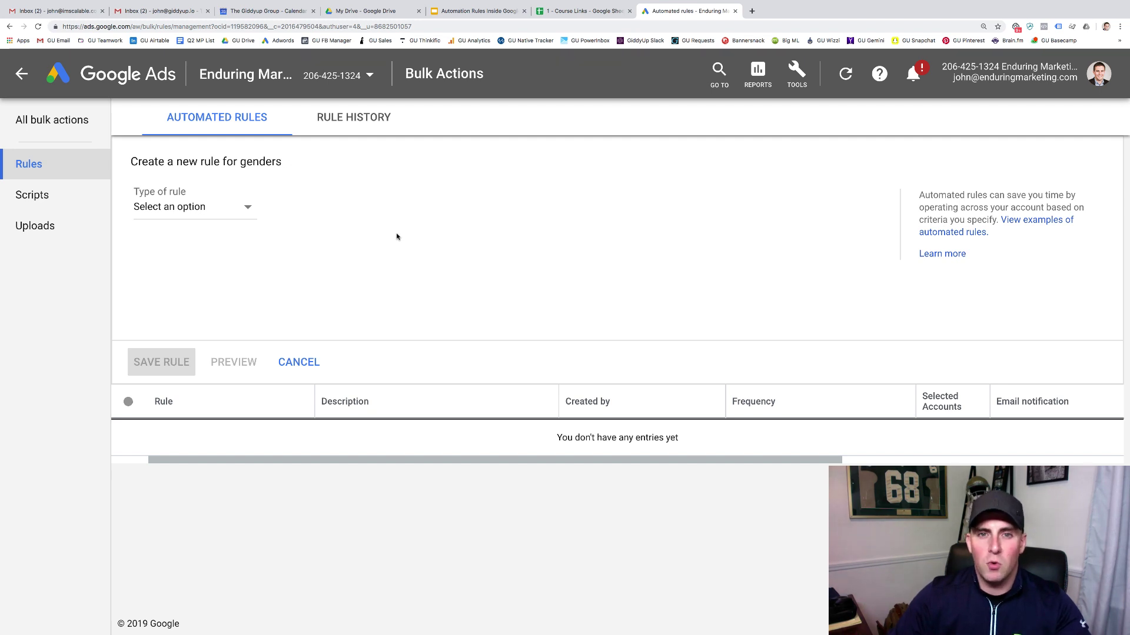
click(203, 215)
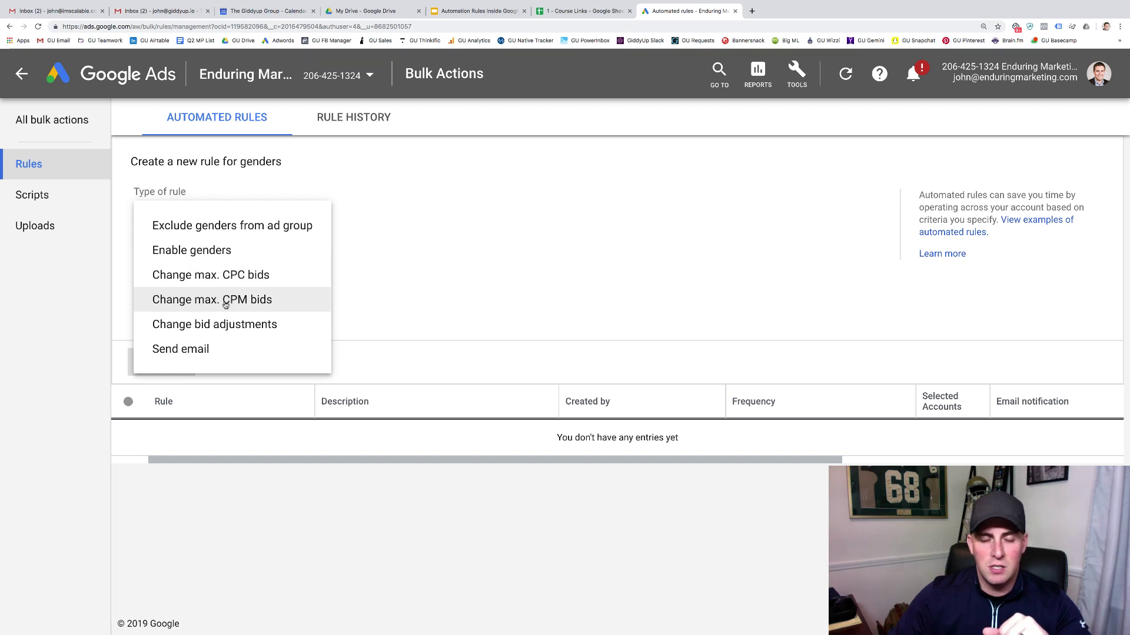
click(390, 287)
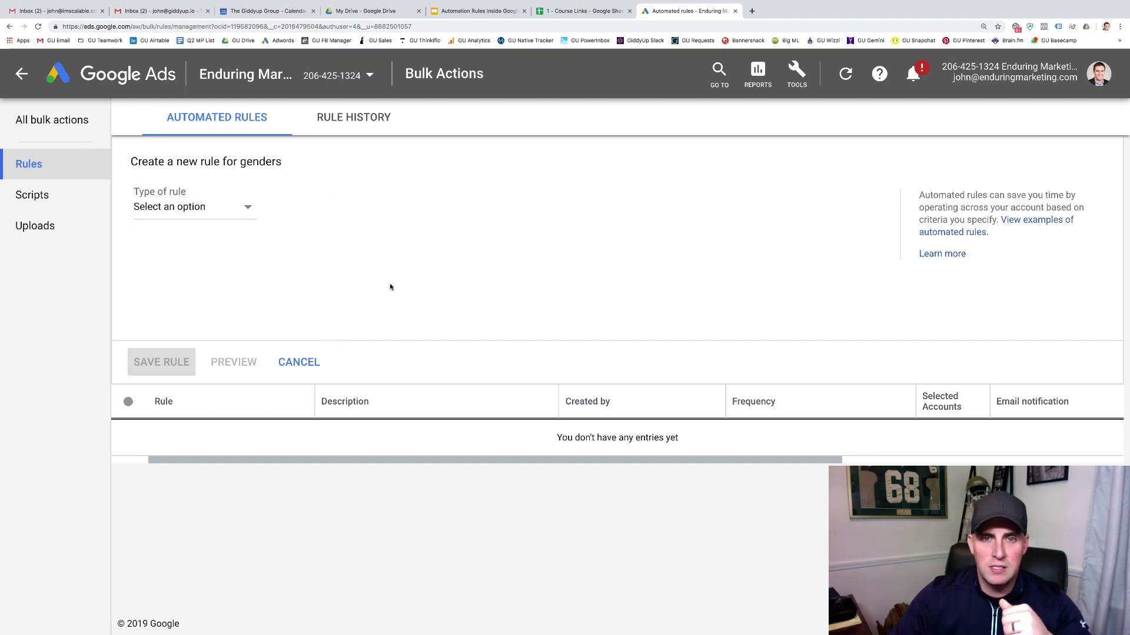